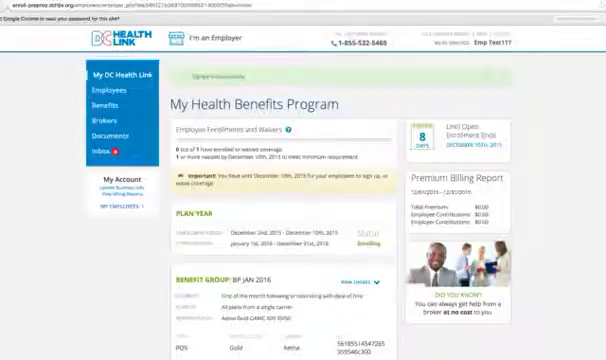
# Show the employer's Employee Roster with the one employee on the BP JAN 2016 package.
pyautogui.click(112, 90)
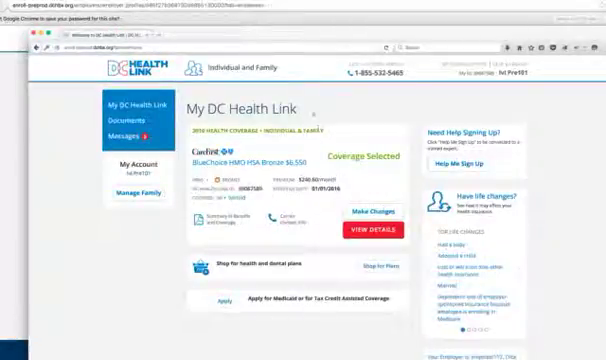
# Bring the individual's browser into view and begin shopping for employer-sponsored coverage.
pyautogui.moveTo(325, 37); pyautogui.dragTo(301, 9)
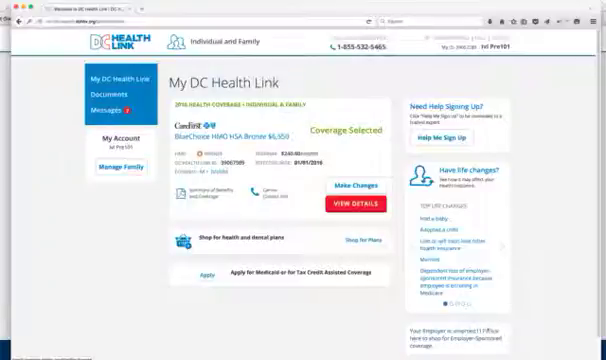
pyautogui.click(490, 331)
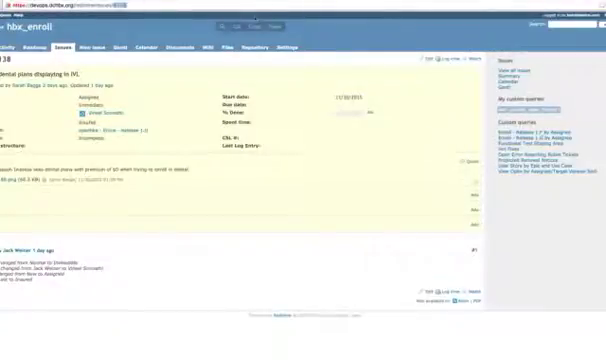
# Load Redmine issue 3703 and highlight its Expectation sentence.
pyautogui.doubleClick(120, 4)
pyautogui.write('3703')
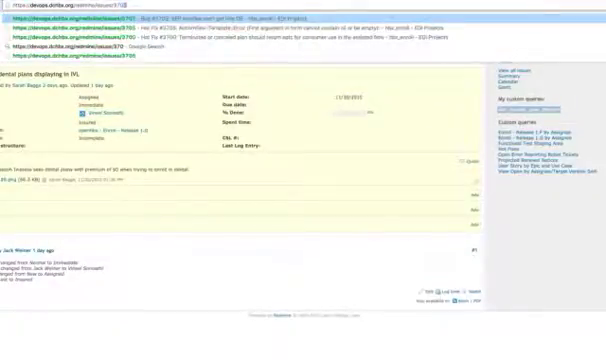
pyautogui.press('Return')
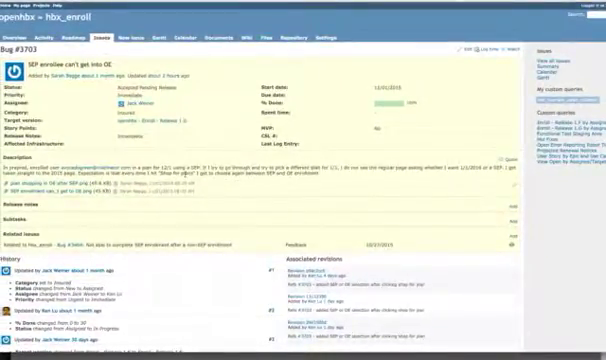
pyautogui.moveTo(111, 173); pyautogui.dragTo(318, 173)
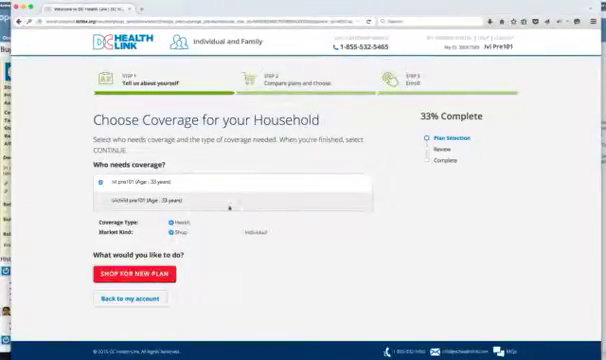
# Mark the first household member as needing Shop-market health coverage.
pyautogui.click(101, 182)
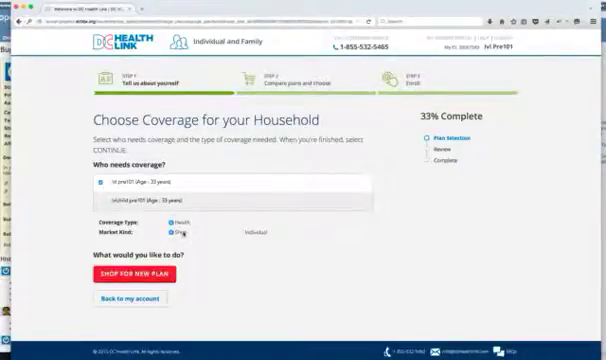
# Shop for a new plan, highlight the employee summary, and choose Aetna Silver OAMC 2500 90/50 HSA.
pyautogui.click(146, 280)
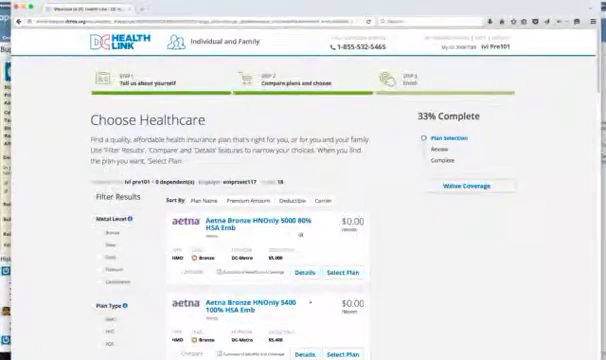
pyautogui.moveTo(125, 182); pyautogui.dragTo(257, 182)
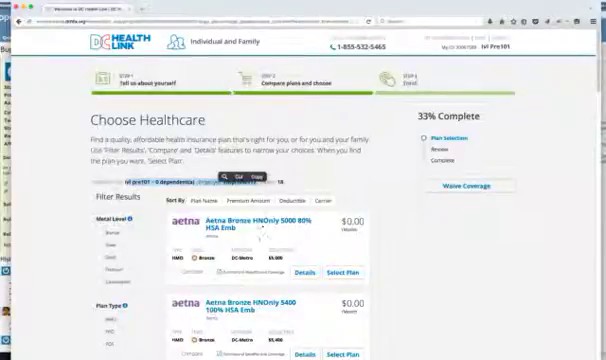
pyautogui.scroll(-3, 295, 265)
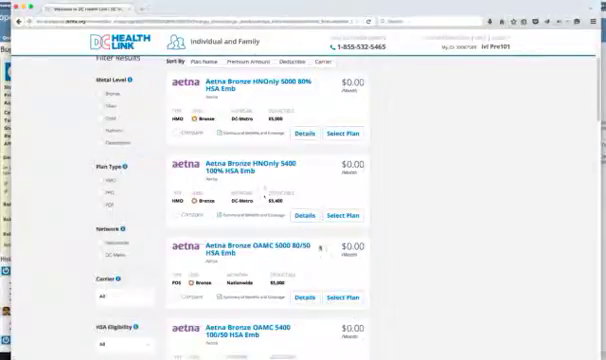
pyautogui.scroll(-10, 322, 250)
pyautogui.click(354, 246)
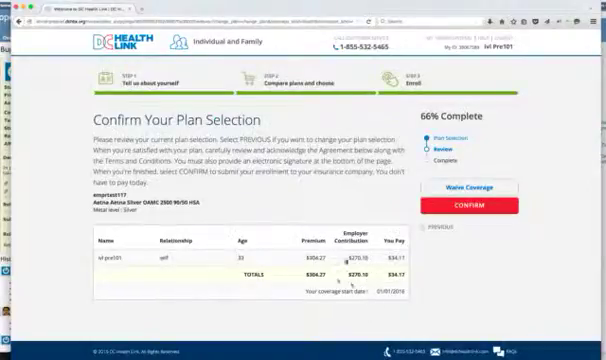
# Highlight the 01/01/2016 coverage start date and progress steps on the confirmation page.
pyautogui.moveTo(297, 290); pyautogui.dragTo(424, 296)
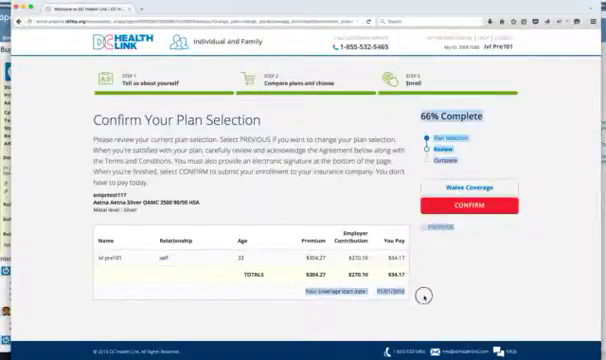